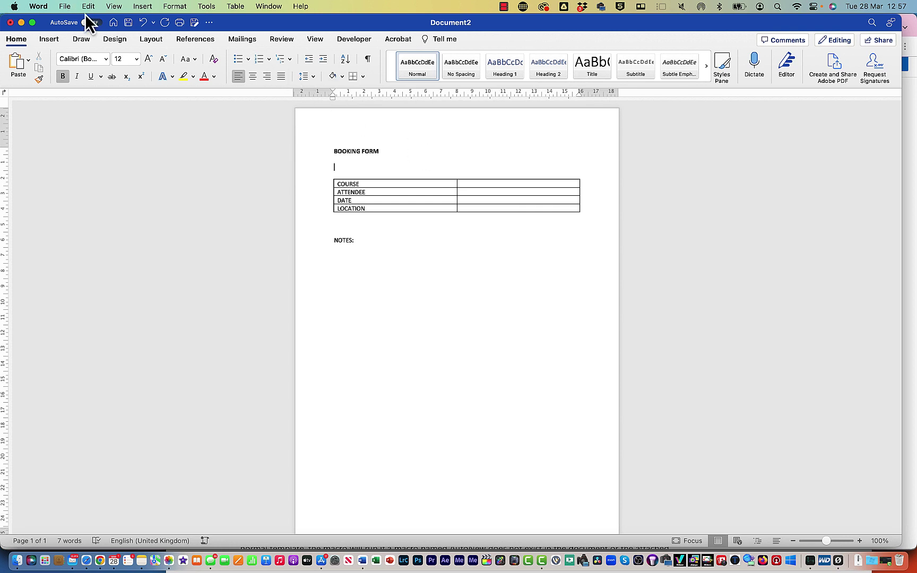
# In Save As, set the file format to Word Macro-enabled Document (.docm)
pyautogui.click(64, 7)
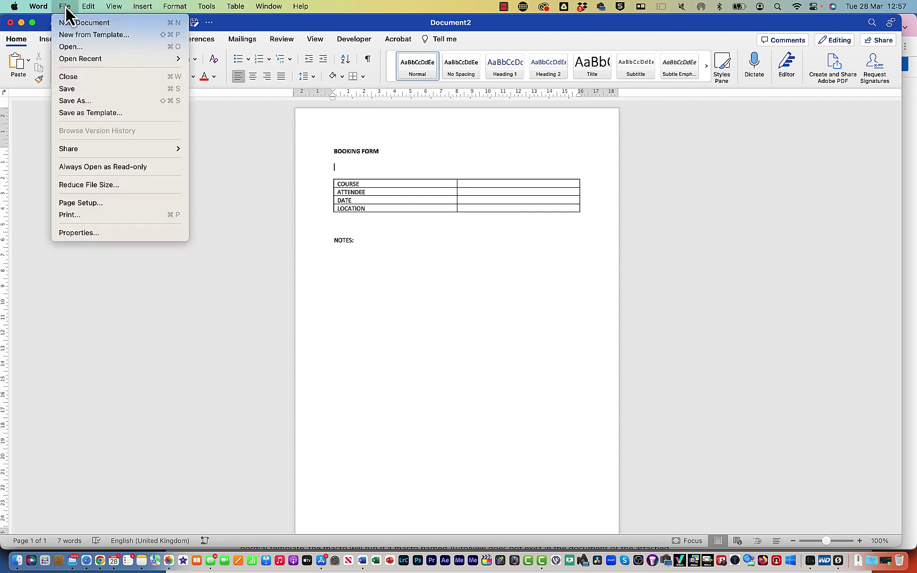
pyautogui.click(83, 103)
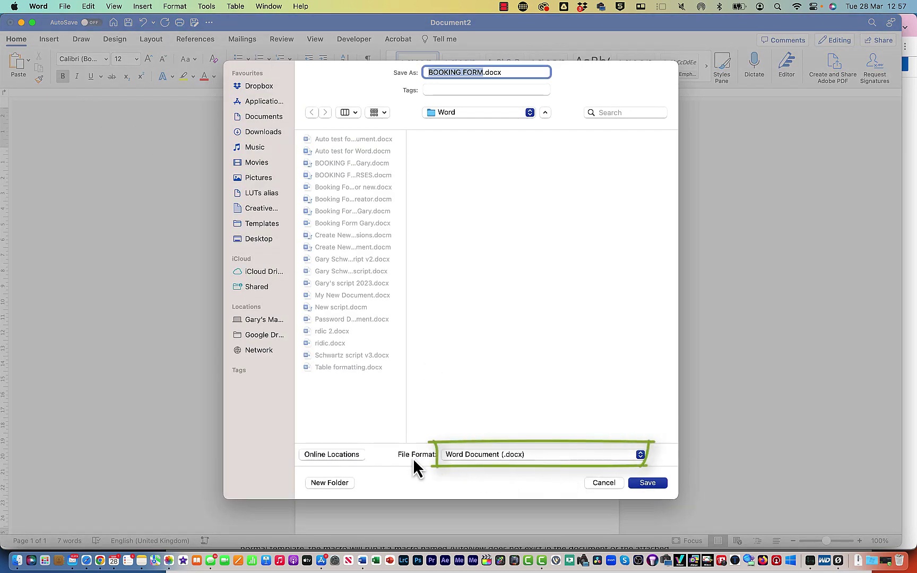
pyautogui.click(520, 457)
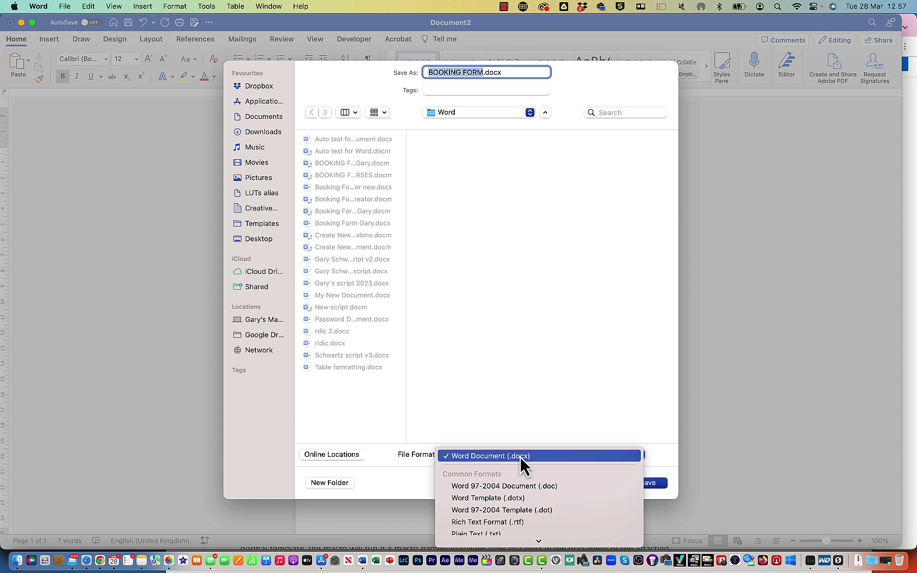
pyautogui.scroll(-5, 521, 469)
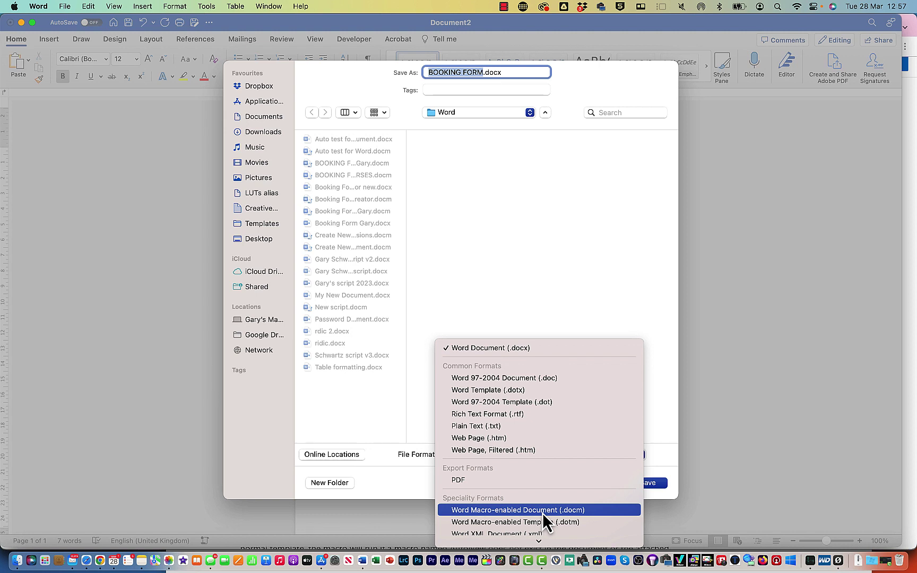
pyautogui.click(543, 510)
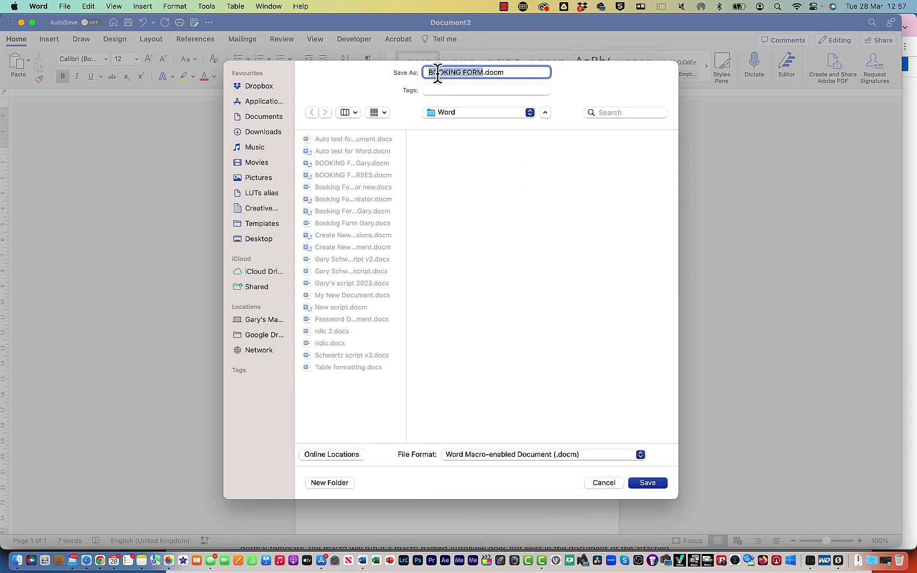
# Extend the file name with 'MY COURSES' and save it as BOOKING FORM MY COURSES.docm
pyautogui.click(483, 73)
pyautogui.write('MY COURSES')
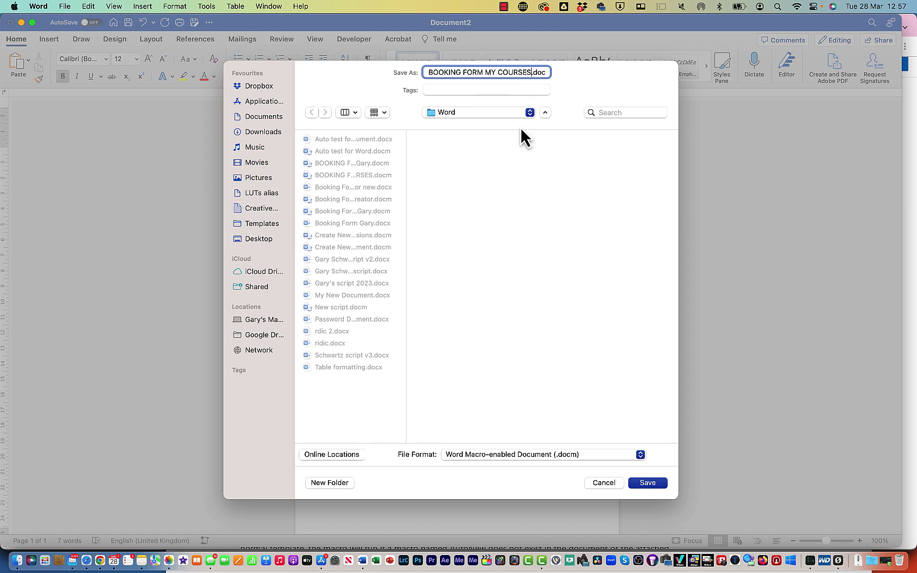
pyautogui.click(657, 485)
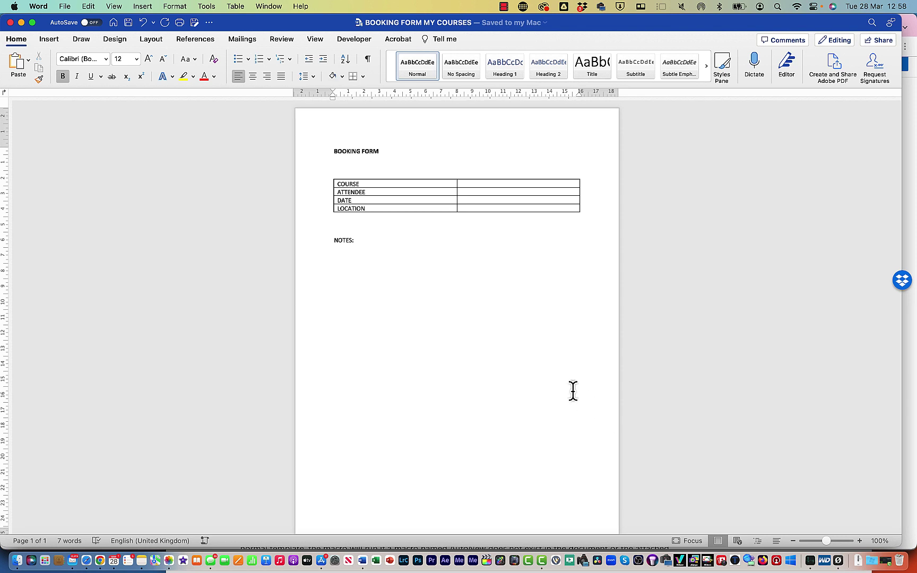
pyautogui.click(209, 24)
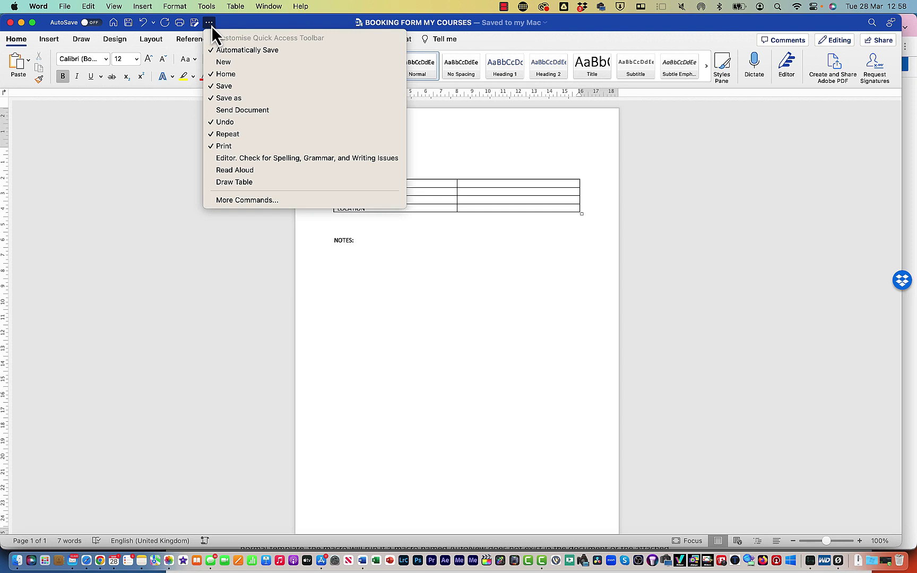
pyautogui.click(292, 202)
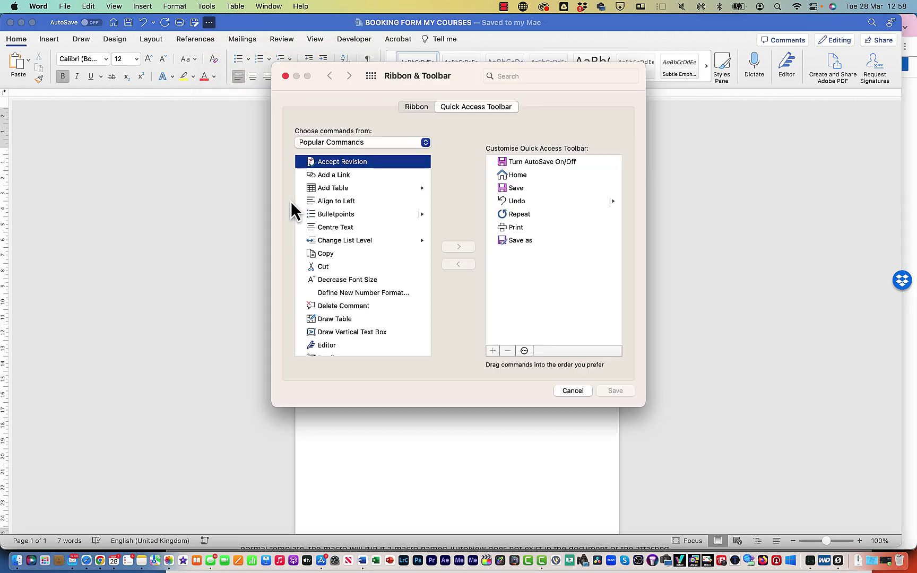
pyautogui.click(418, 109)
pyautogui.scroll(-3, 526, 236)
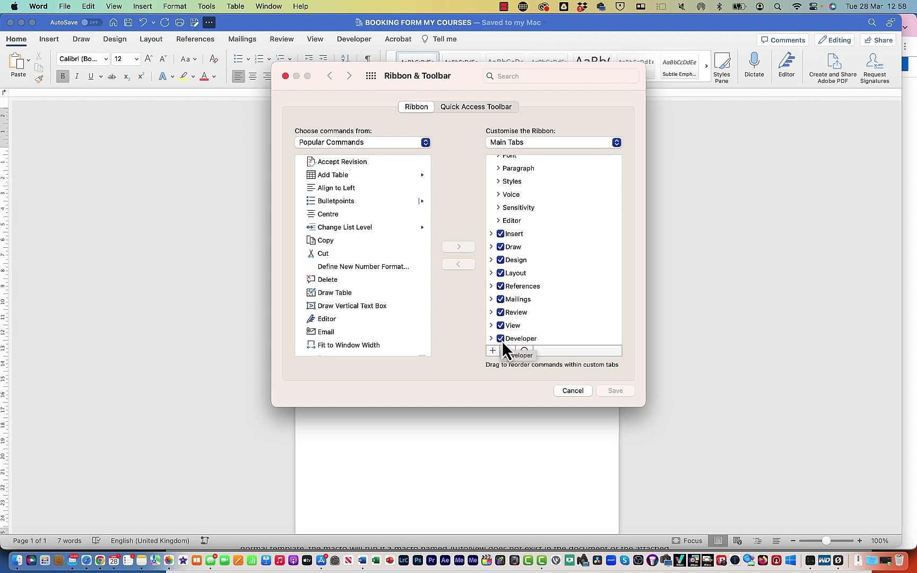
pyautogui.click(574, 391)
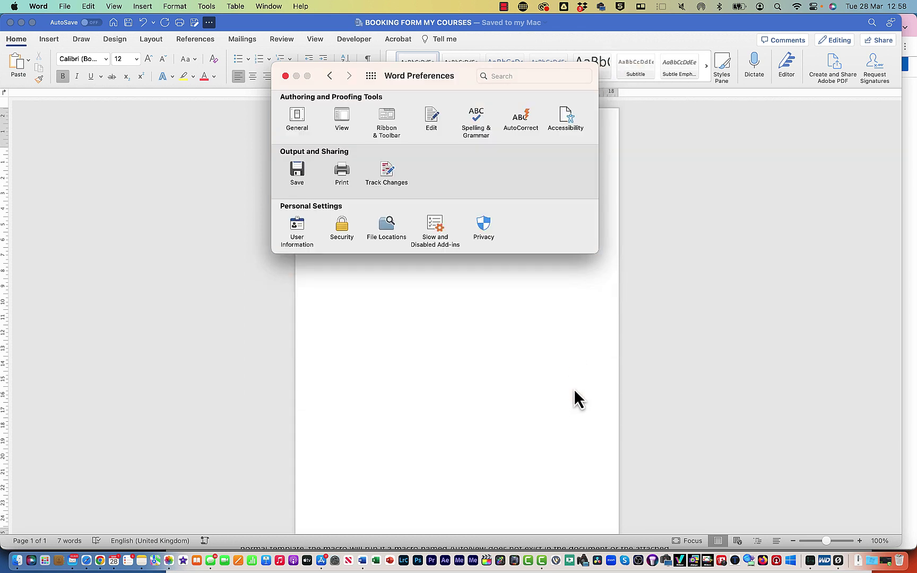
pyautogui.click(285, 78)
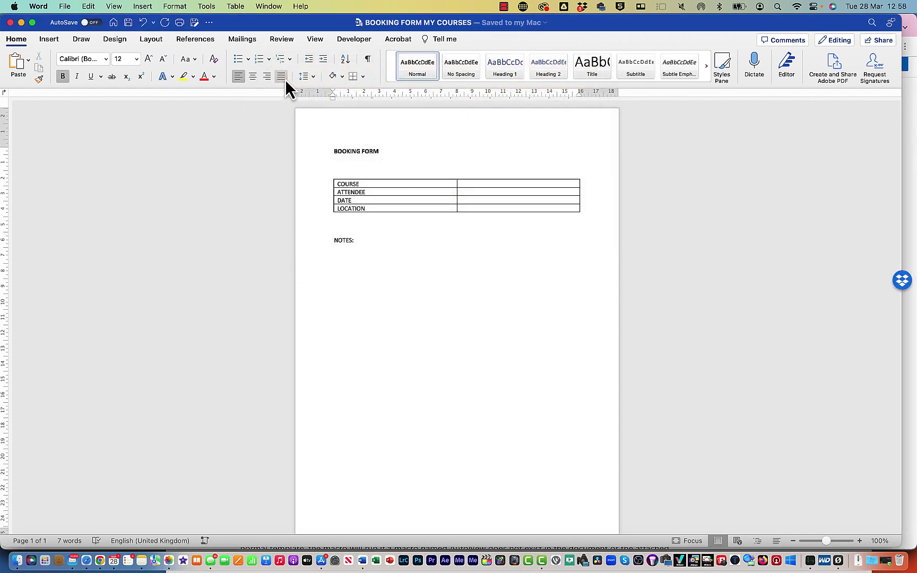
pyautogui.click(38, 6)
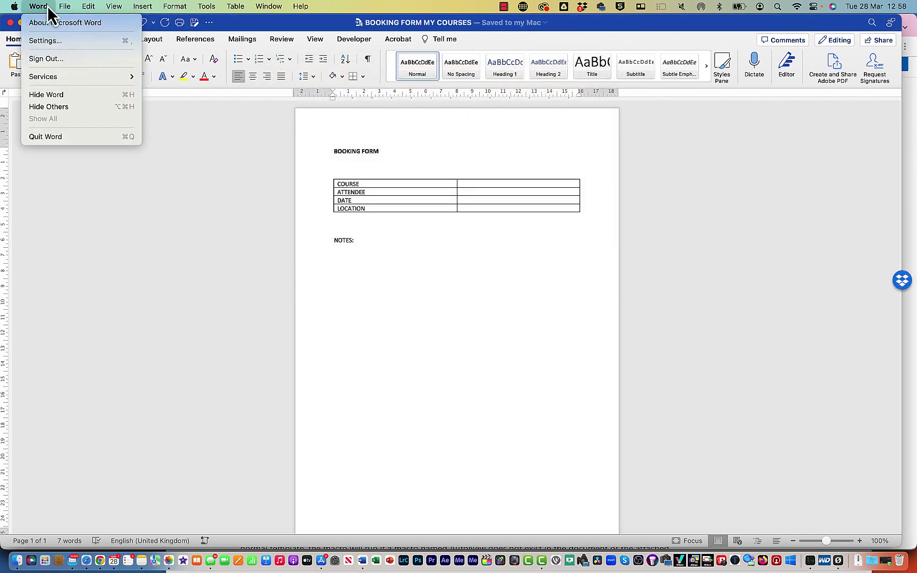
pyautogui.click(52, 39)
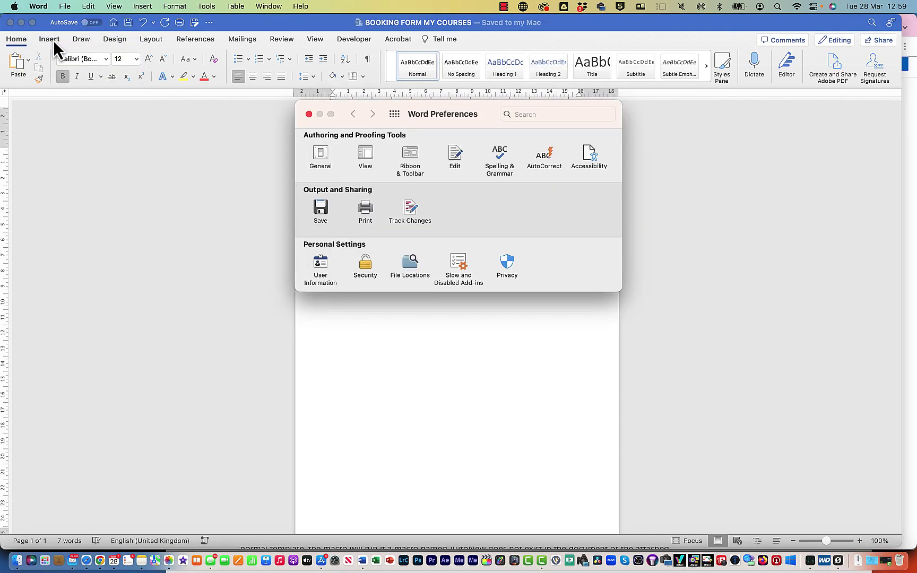
pyautogui.click(416, 161)
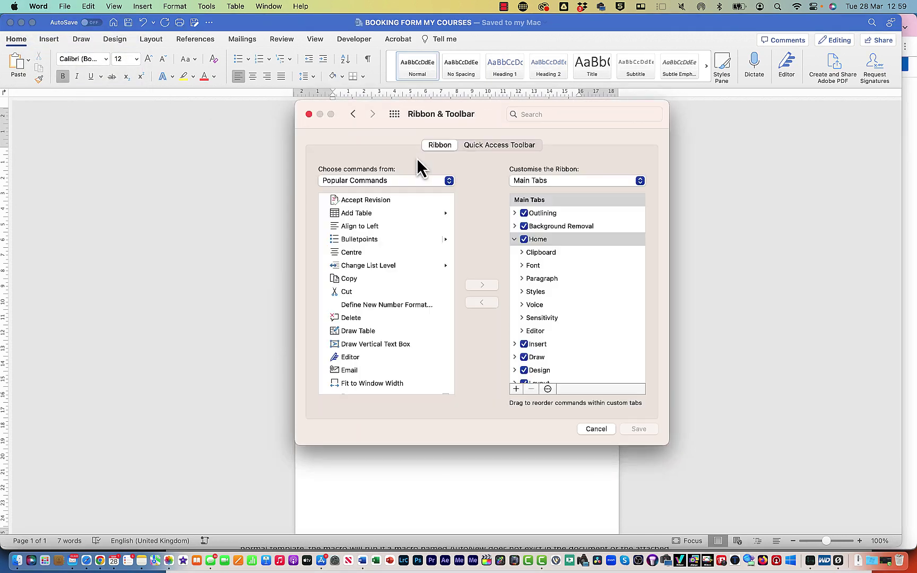
pyautogui.click(308, 114)
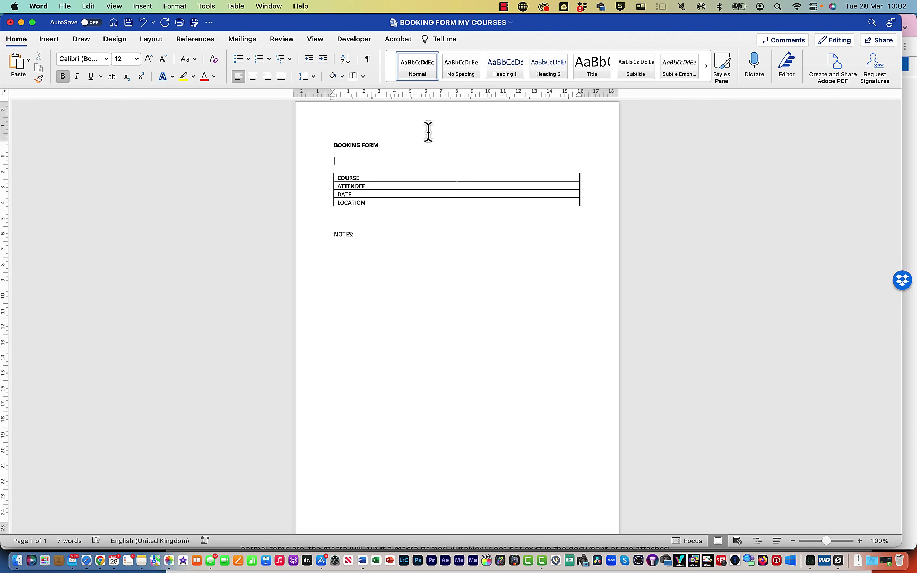
# Add a bookmark named Location to the LOCATION entry cell
pyautogui.click(496, 200)
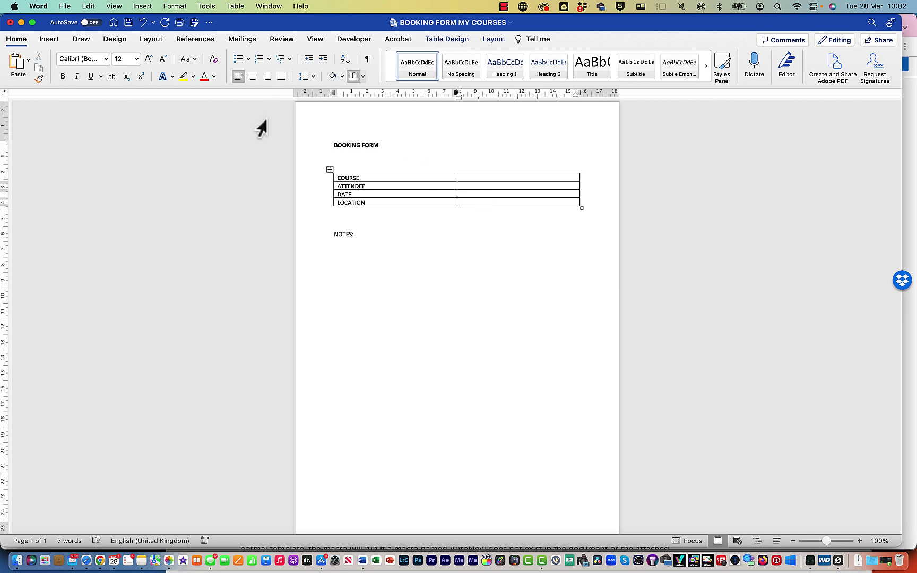
pyautogui.click(49, 41)
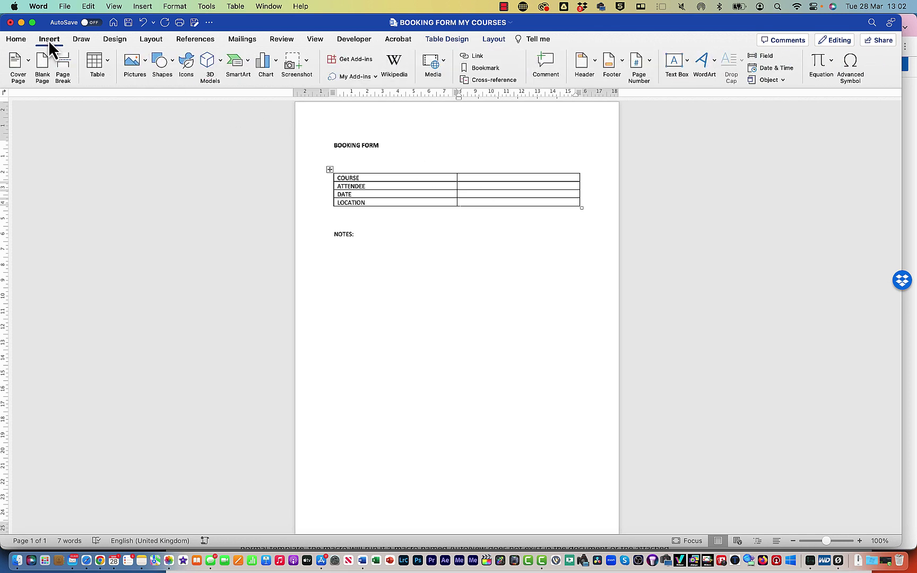
pyautogui.click(472, 69)
pyautogui.write('Locati')
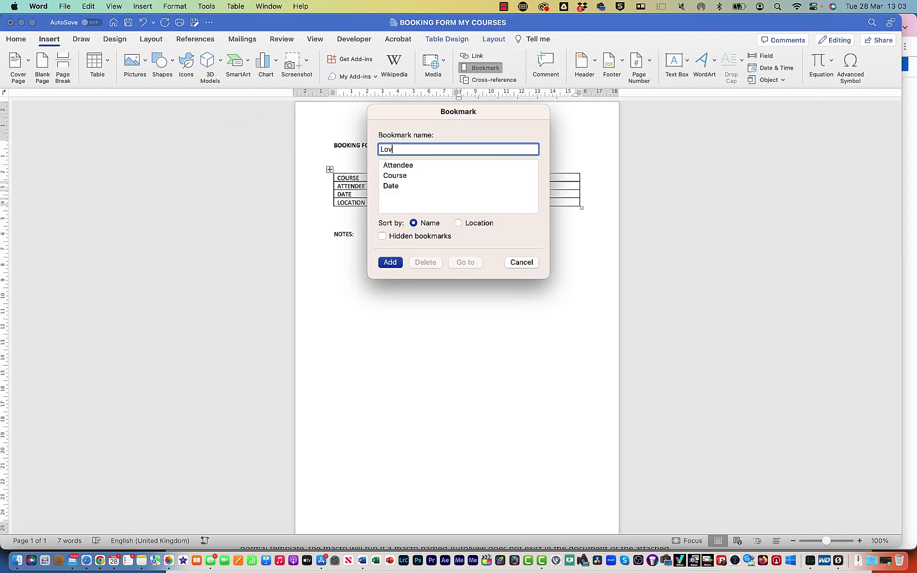
pyautogui.write('on')
pyautogui.click(390, 262)
# Add a bookmark named Notes on the empty line below NOTES
pyautogui.click(352, 265)
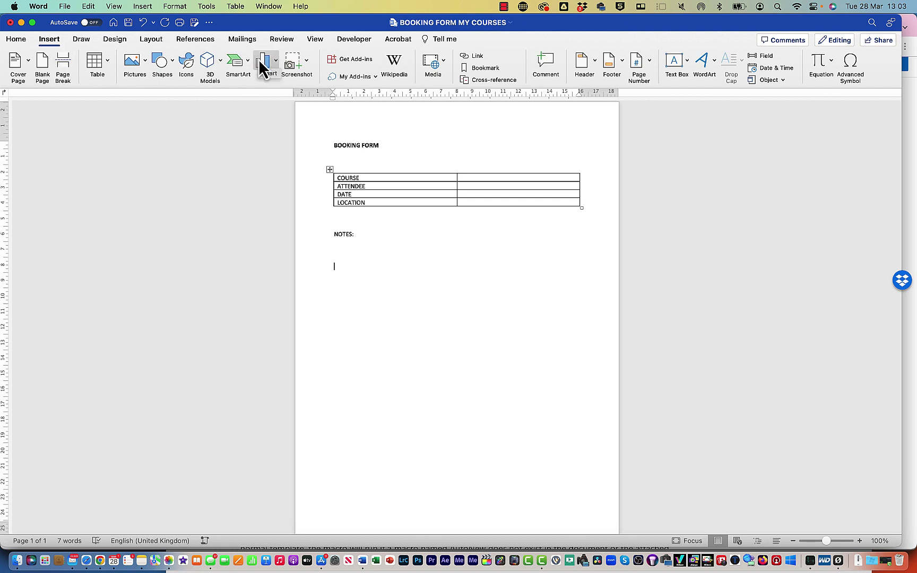
pyautogui.click(490, 70)
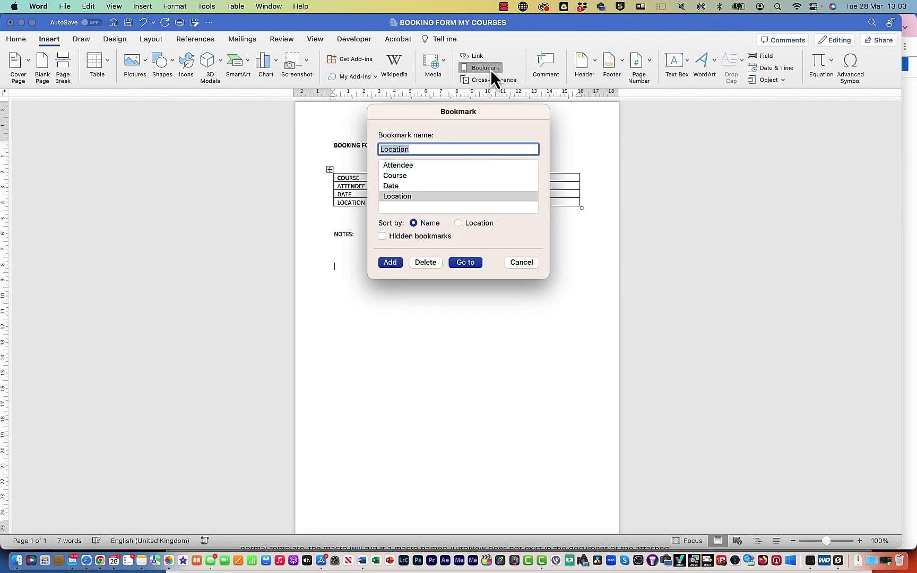
pyautogui.write('Notes')
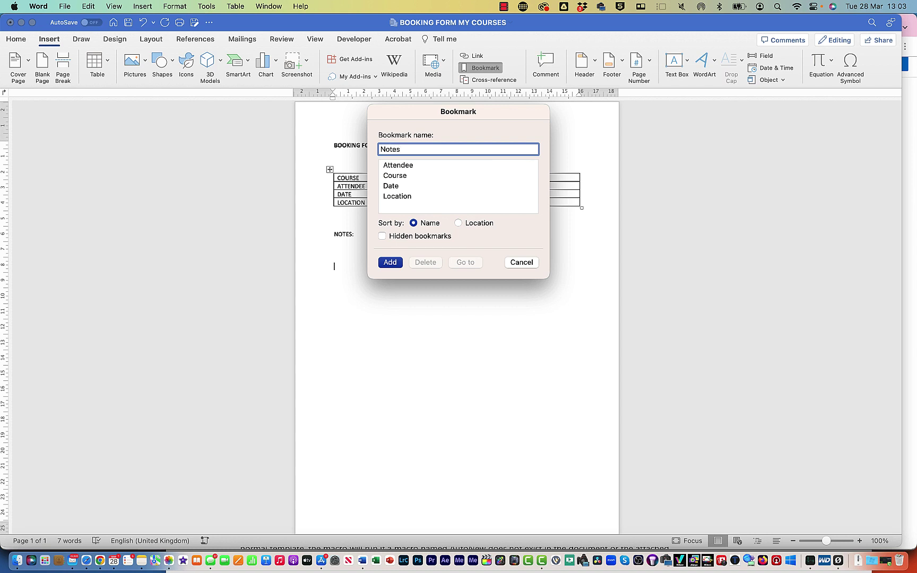
pyautogui.click(391, 262)
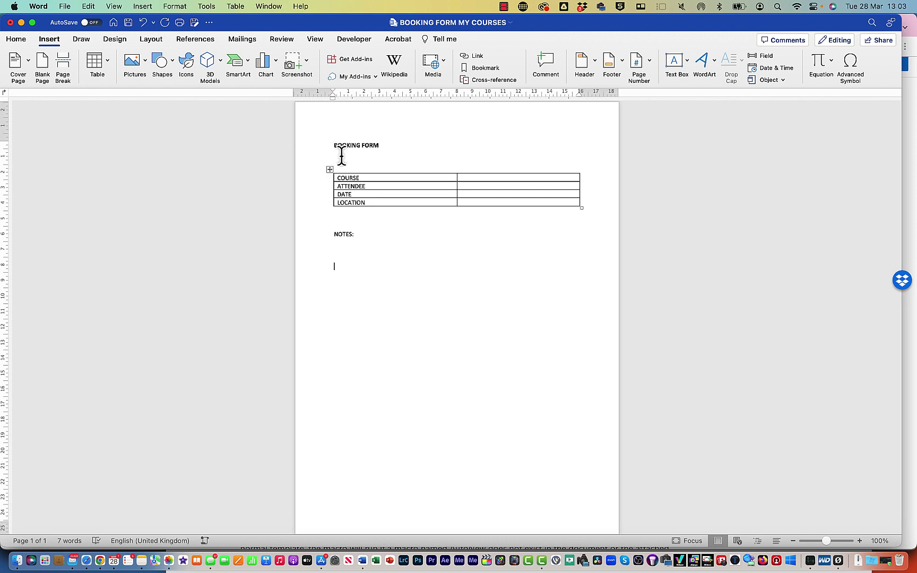
# From the empty line above the table, start recording a new macro named AutoOpen
pyautogui.click(386, 168)
pyautogui.click(354, 40)
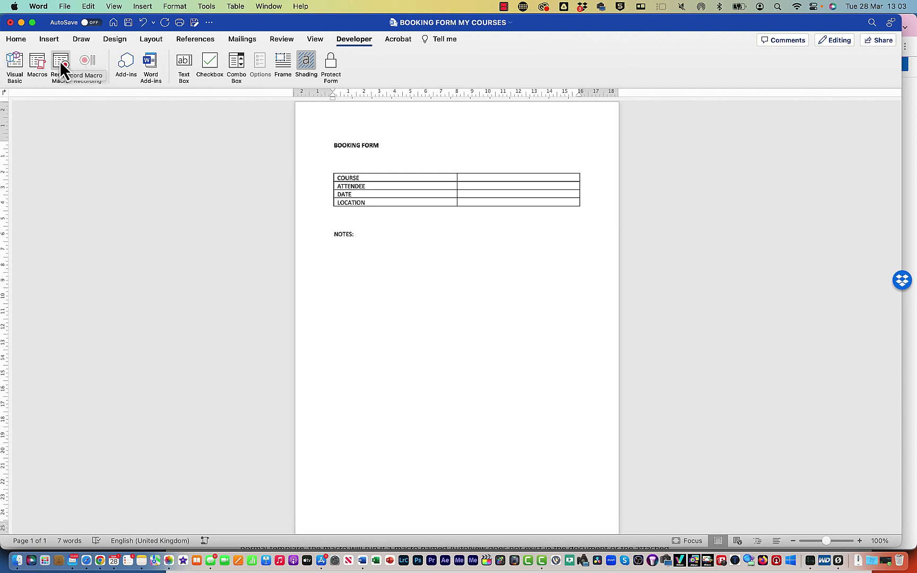
pyautogui.click(205, 542)
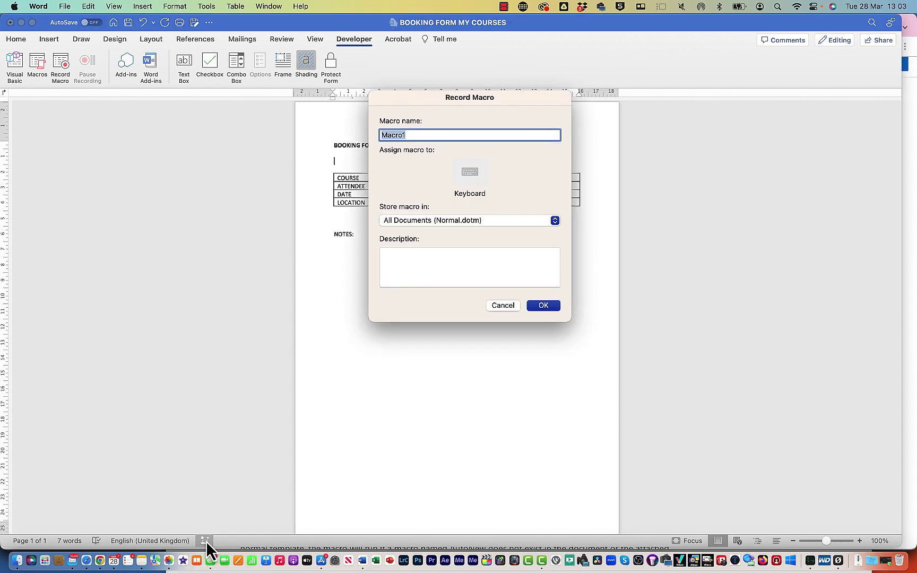
pyautogui.write('AutoOpen')
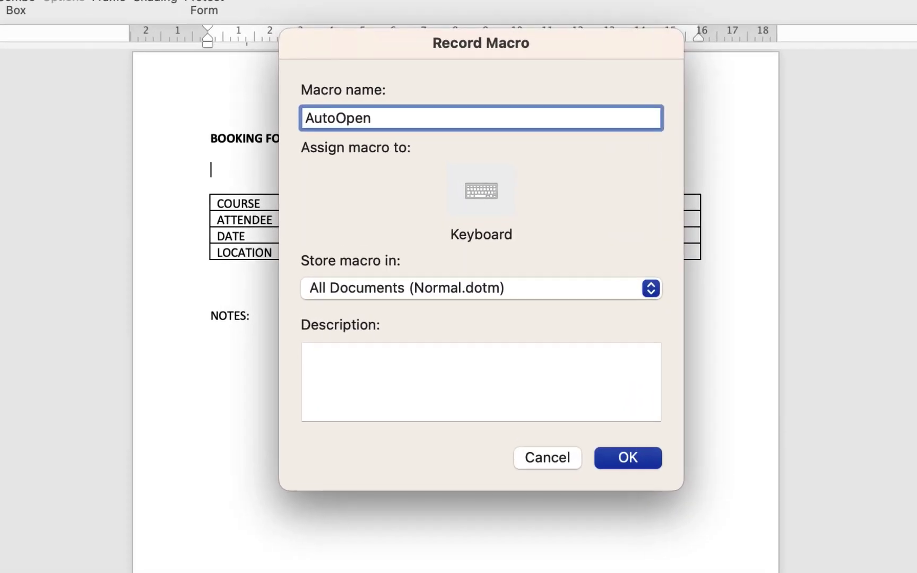
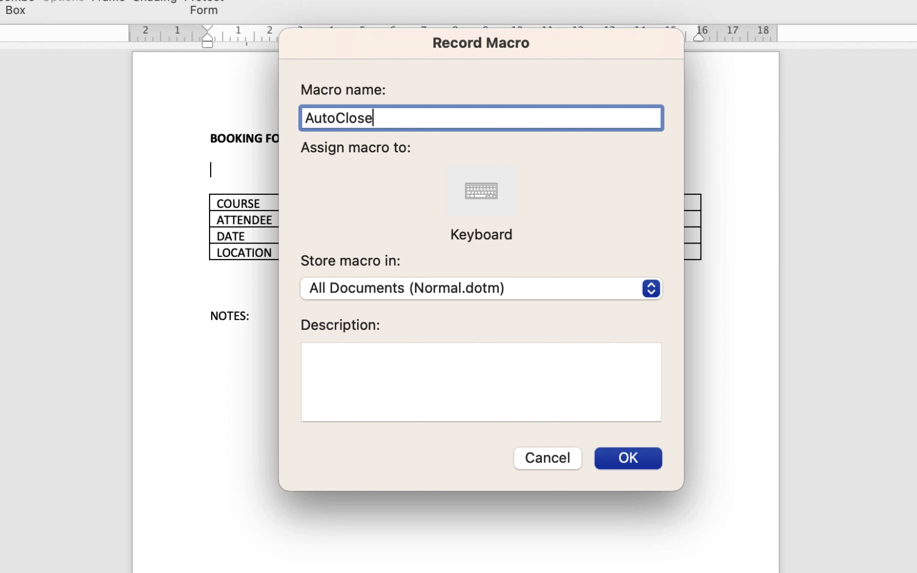
# Change the Record Macro name from AutoClose to AutoOpen, fixing a typo along the way
pyautogui.press('BackSpace')
pyautogui.press('BackSpace')
pyautogui.press('BackSpace')
pyautogui.press('BackSpace')
pyautogui.press('BackSpace')
pyautogui.write('Opeb')
pyautogui.press('BackSpace')
pyautogui.write('n')
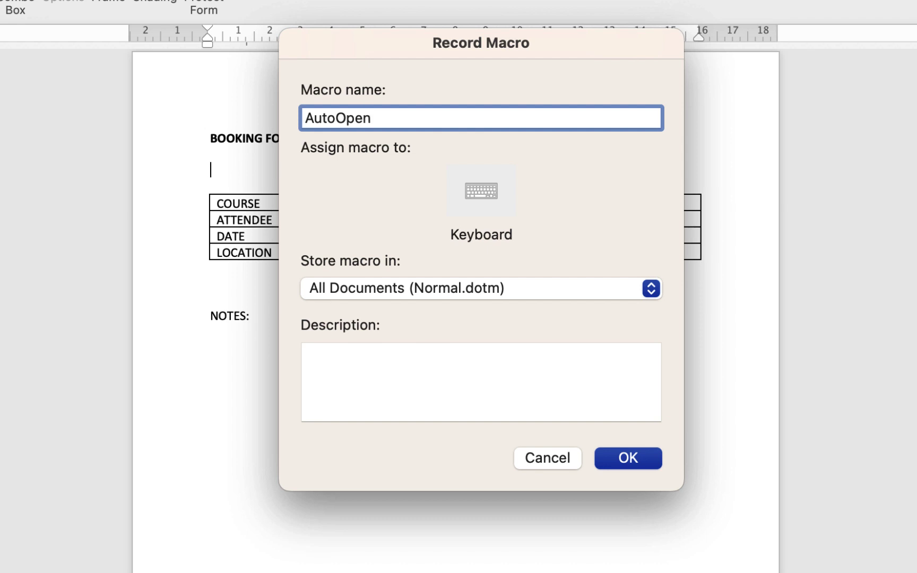
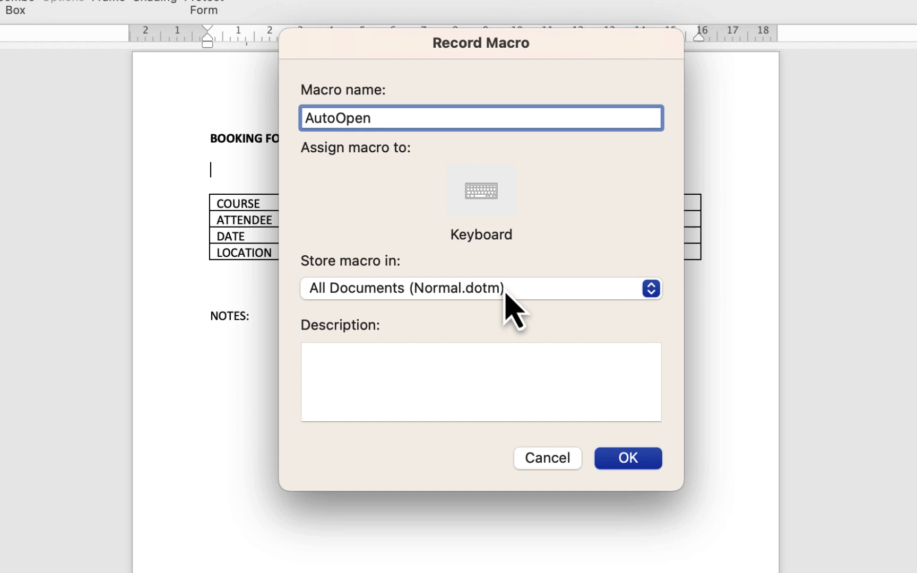
# Set the AutoOpen macro's Store macro in option to BOOKING FORM MY COURSES.docm (document)
pyautogui.click(505, 293)
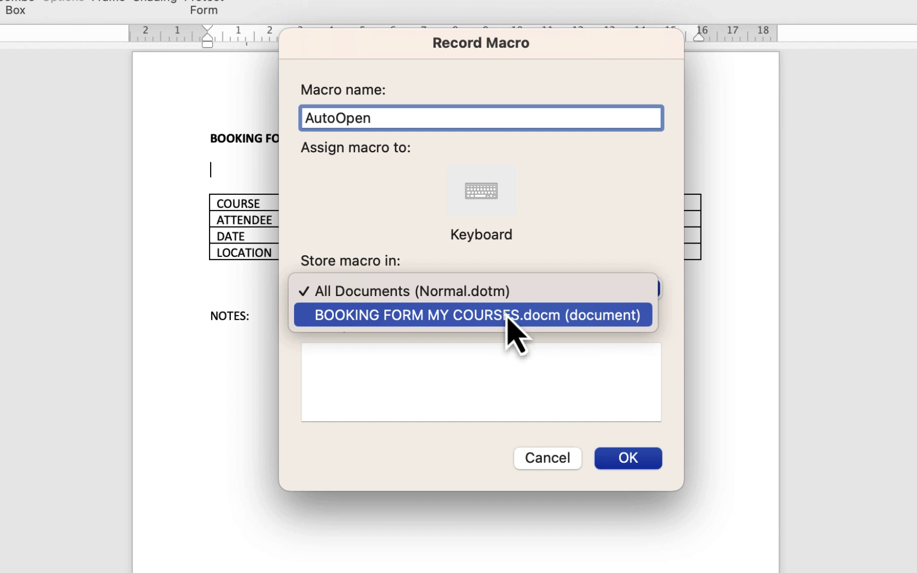
pyautogui.click(507, 318)
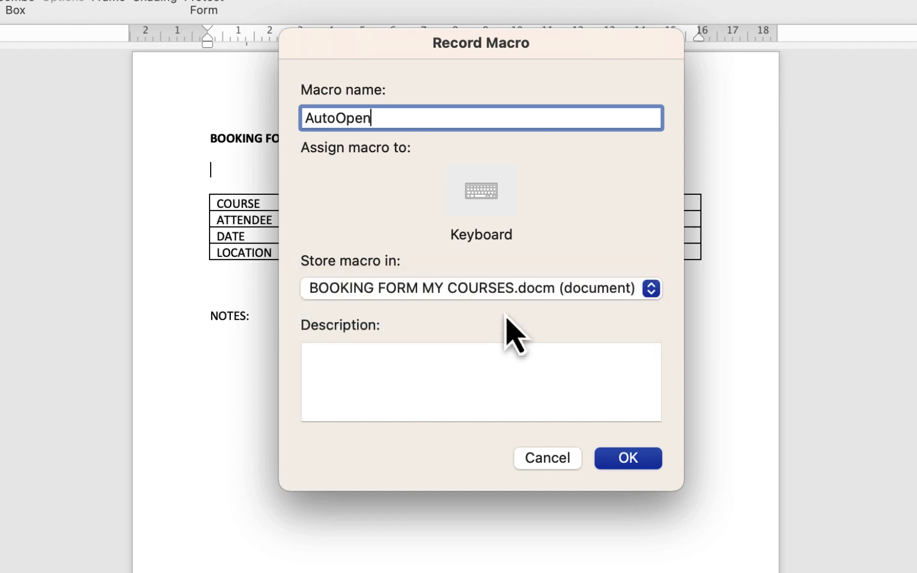